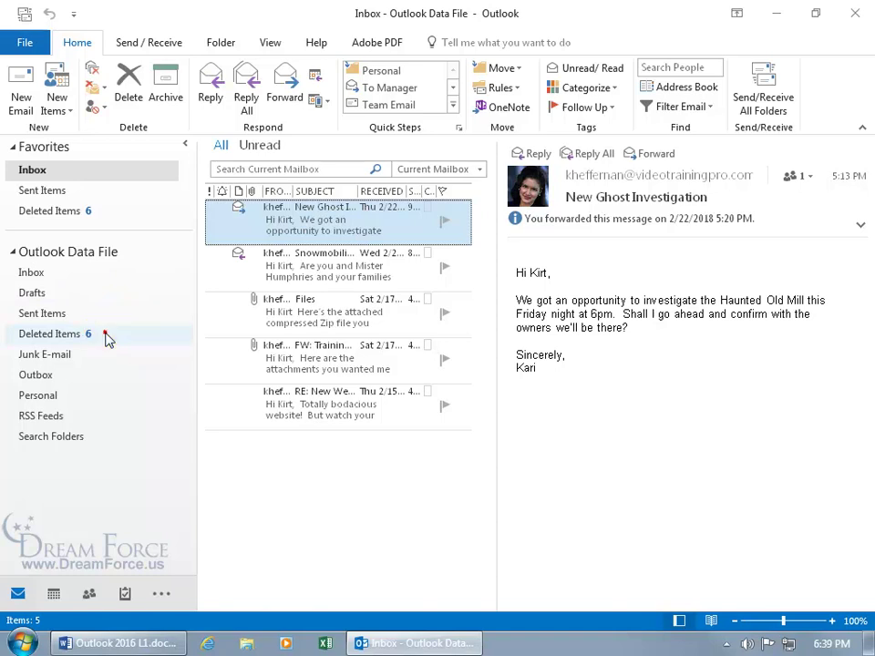
Open the selected unread "FW: New Ghost Investigation" message in the Deleted Items folder and close it again
click(105, 335)
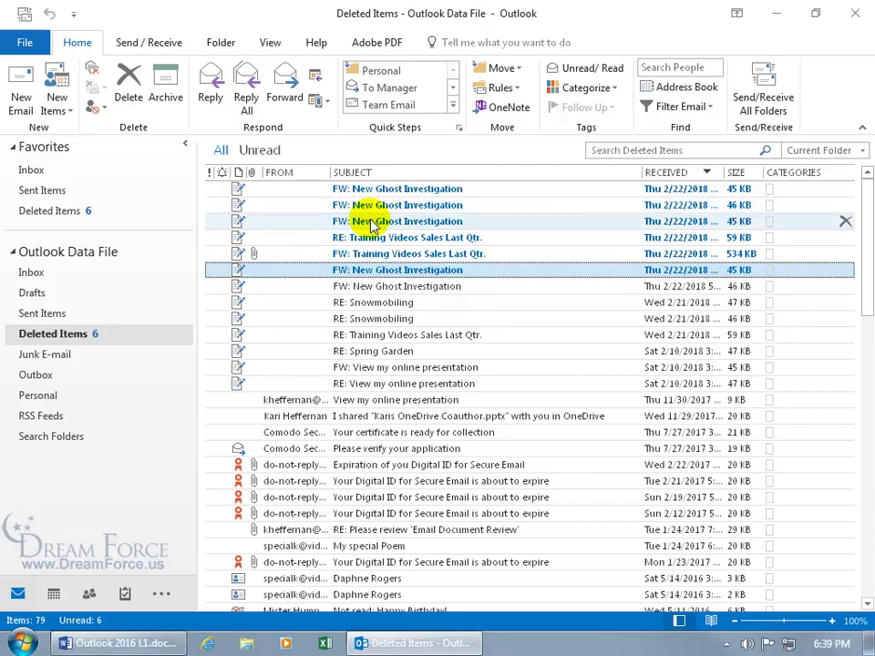
double_click(372, 269)
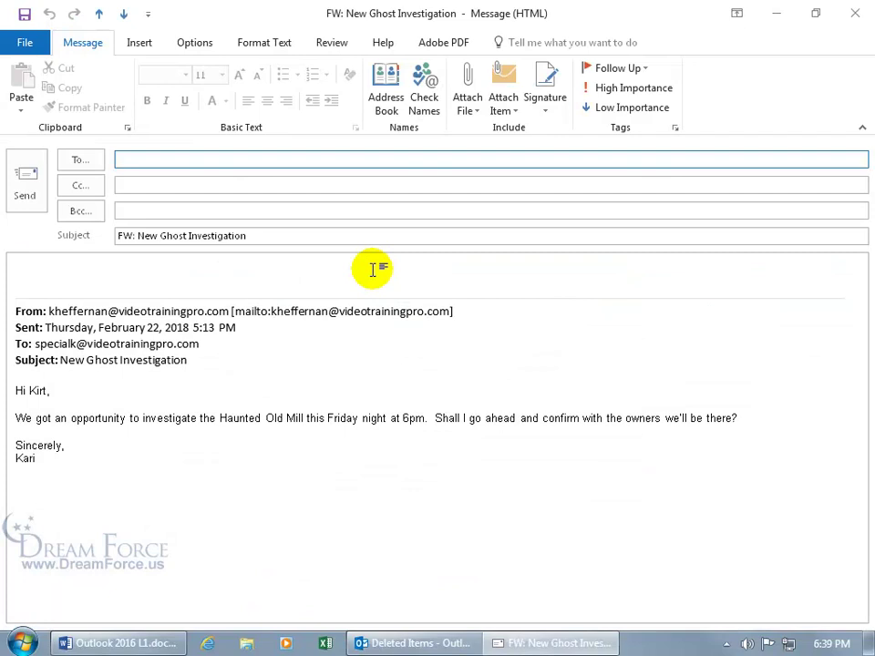
click(854, 14)
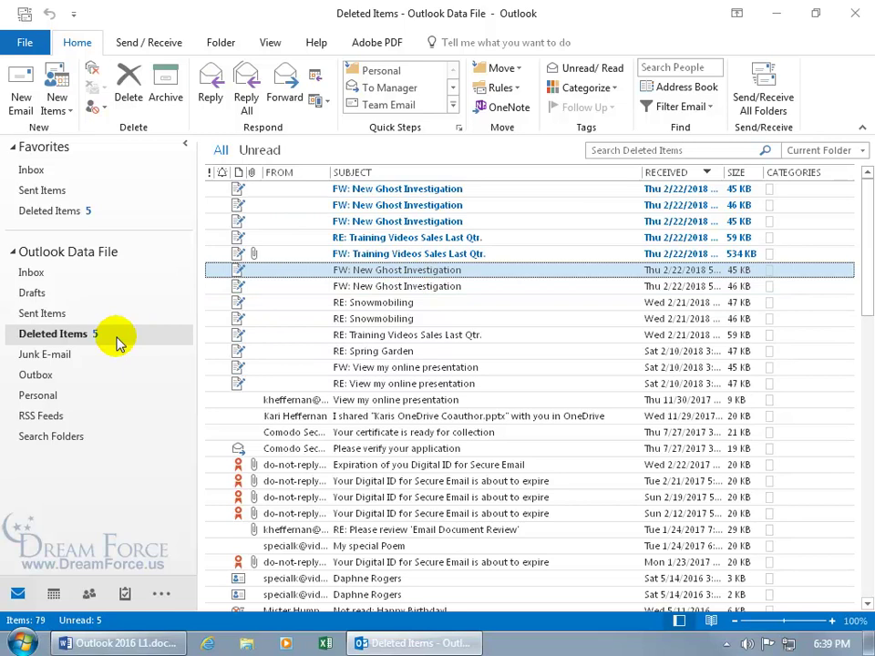
Mark the "FW: Training Videos Sales Last Qtr." message in Deleted Items as read and switch it back to unread
right_click(411, 252)
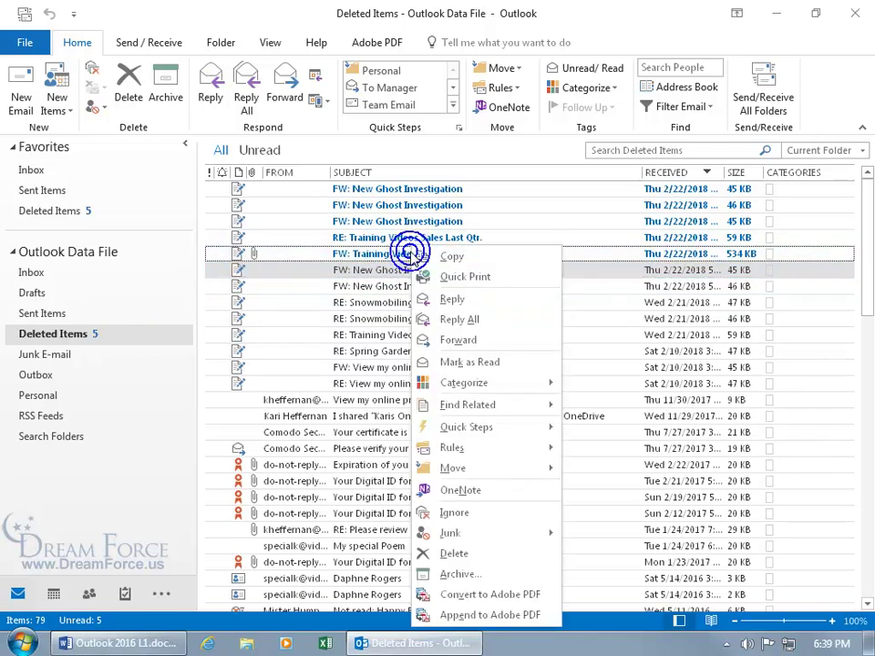
click(460, 363)
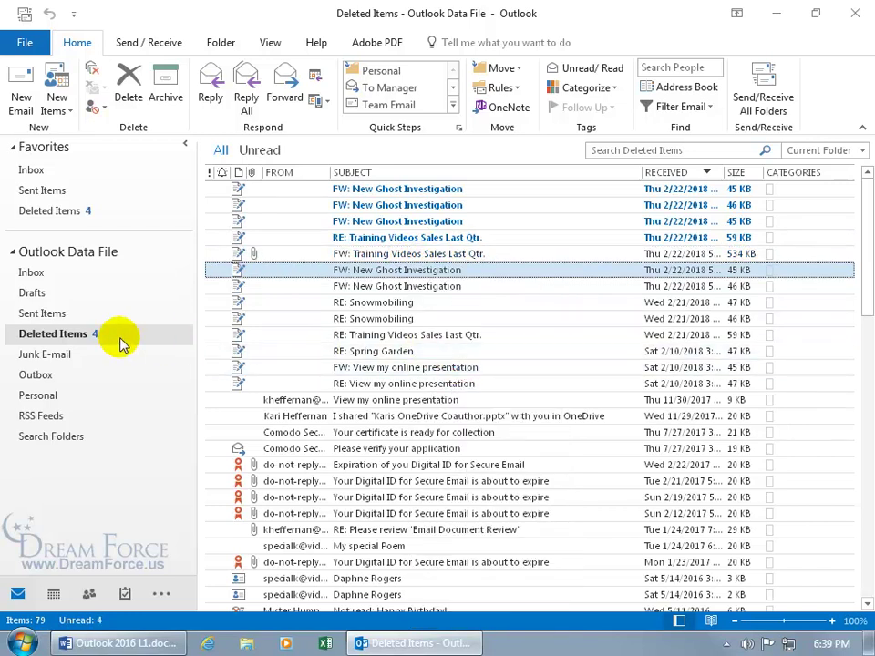
right_click(352, 254)
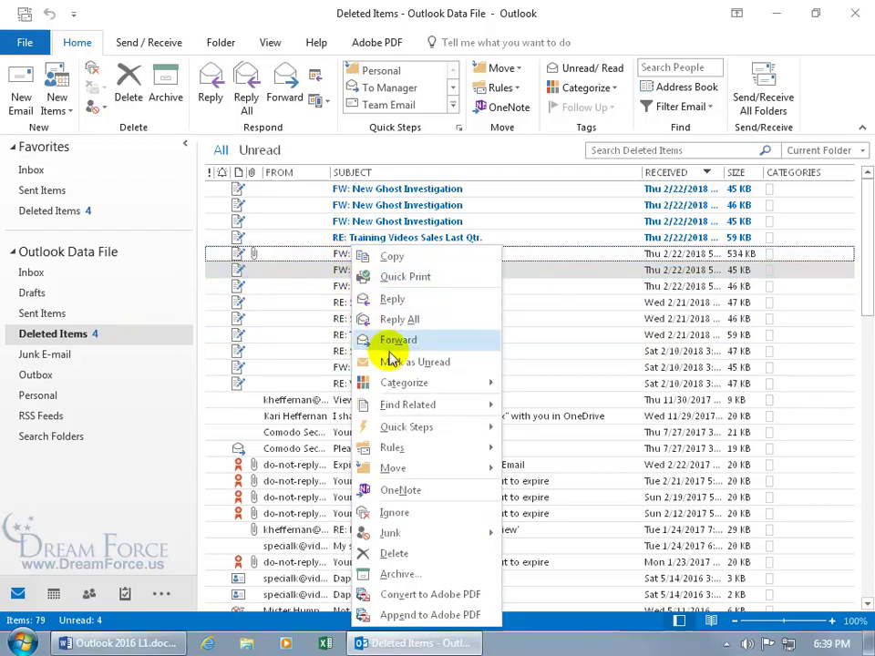
click(396, 364)
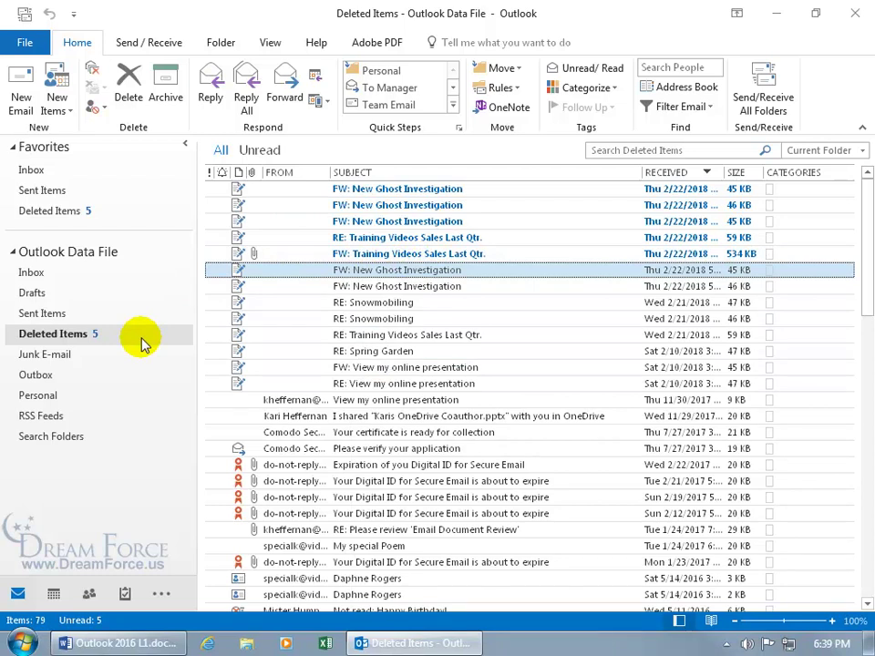
Mark the "New Ghost Investigation" message in the Inbox as unread
click(53, 272)
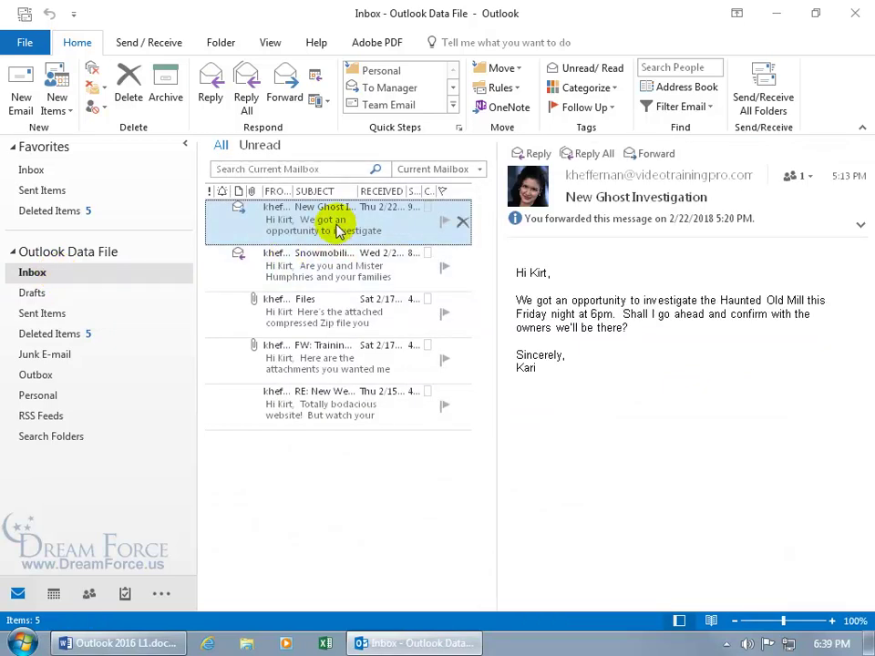
right_click(337, 230)
click(381, 344)
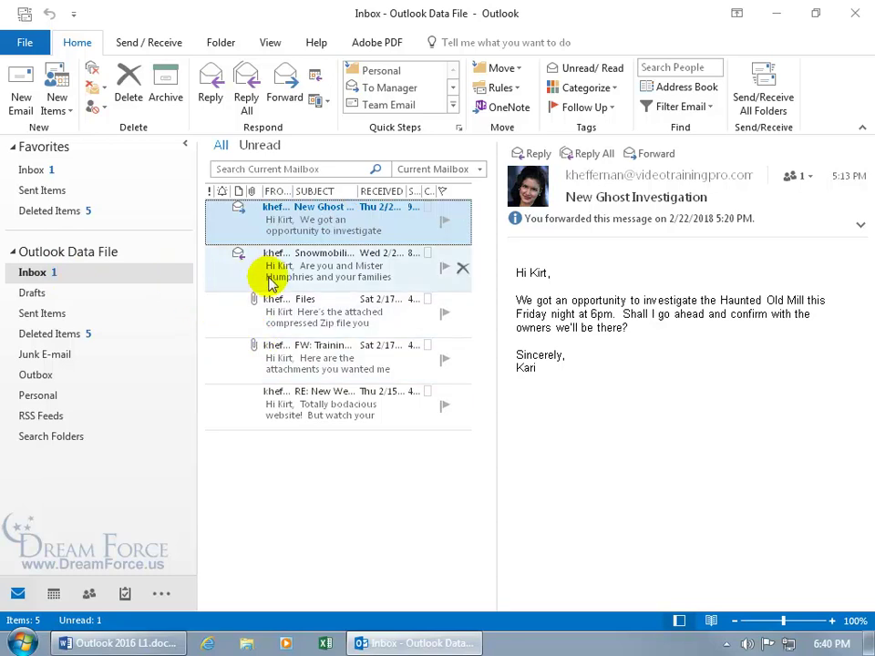
Open and close the "New Ghost Investigation" message in its own window, and mark it as unread again
double_click(324, 229)
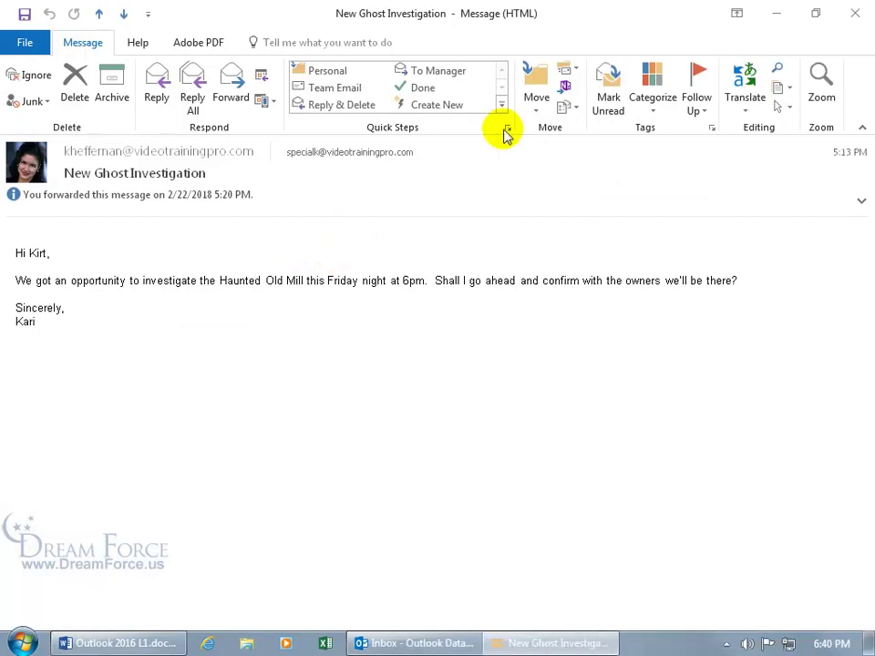
click(857, 17)
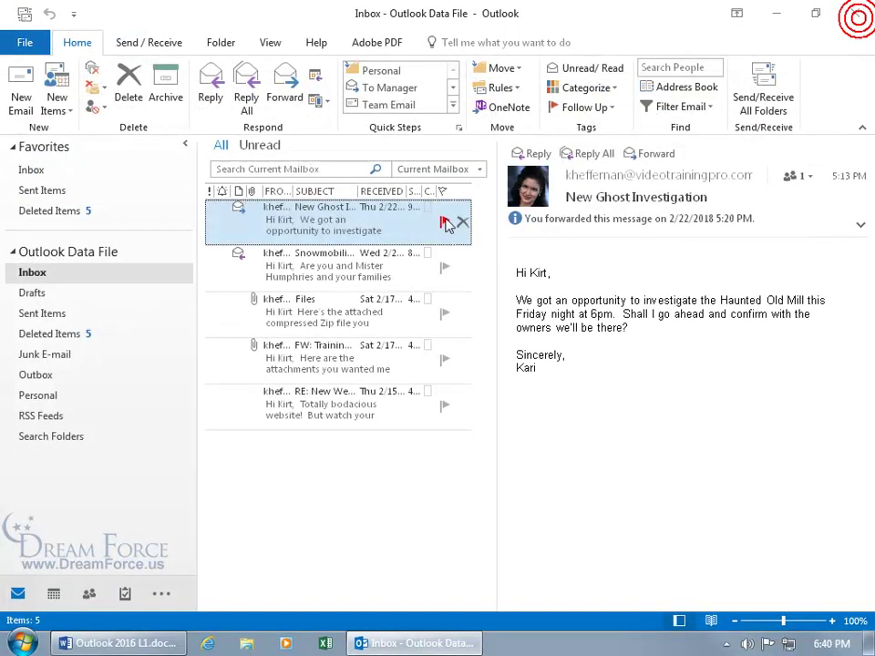
right_click(321, 218)
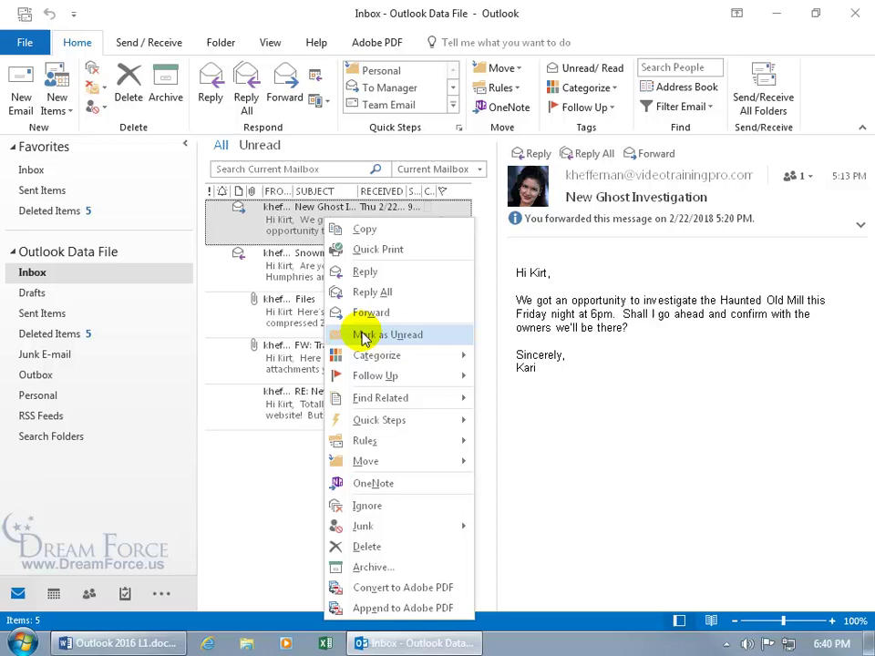
click(365, 336)
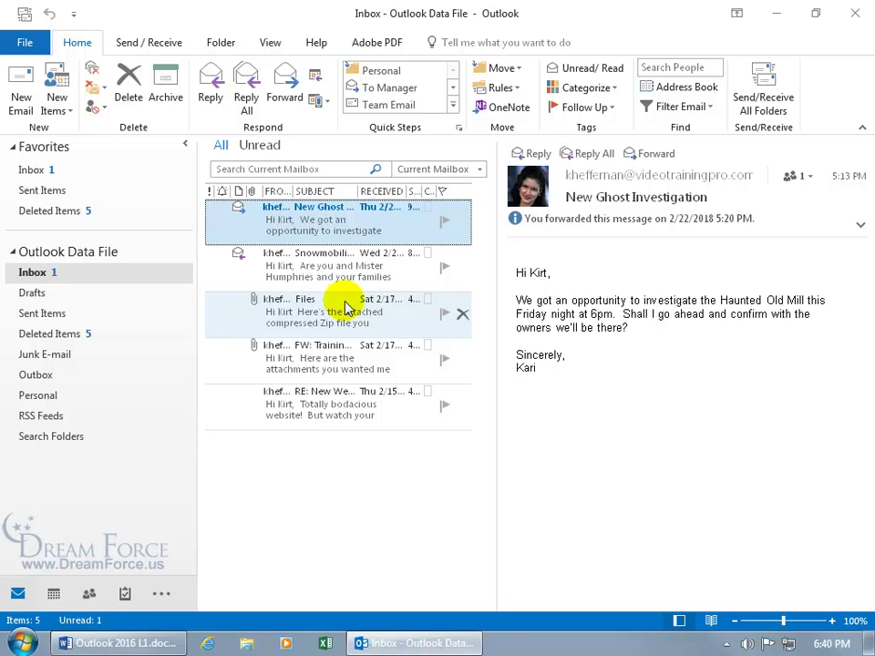
Delete the "New Ghost Investigation" message from the Inbox and undo the deletion
right_click(357, 228)
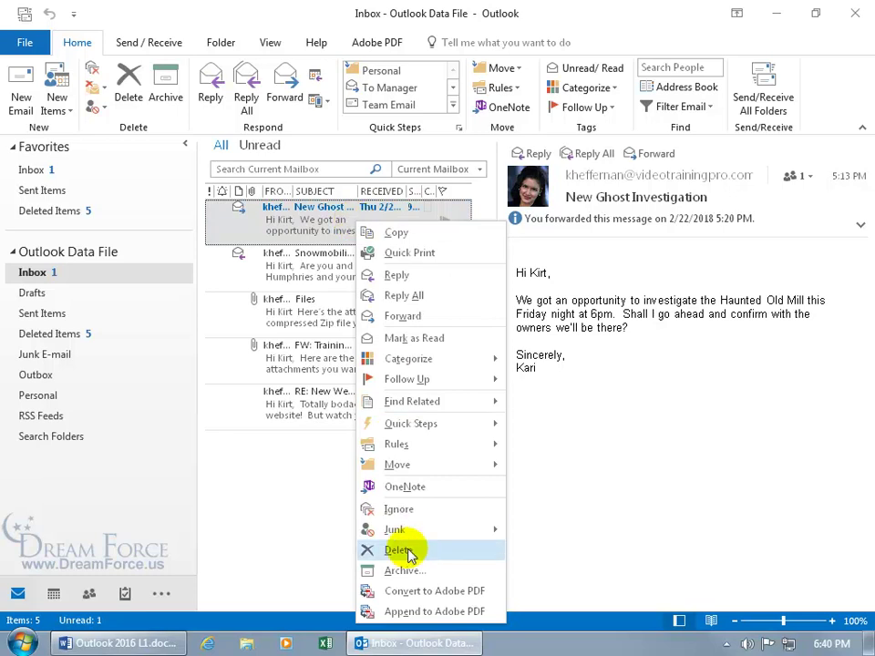
click(316, 231)
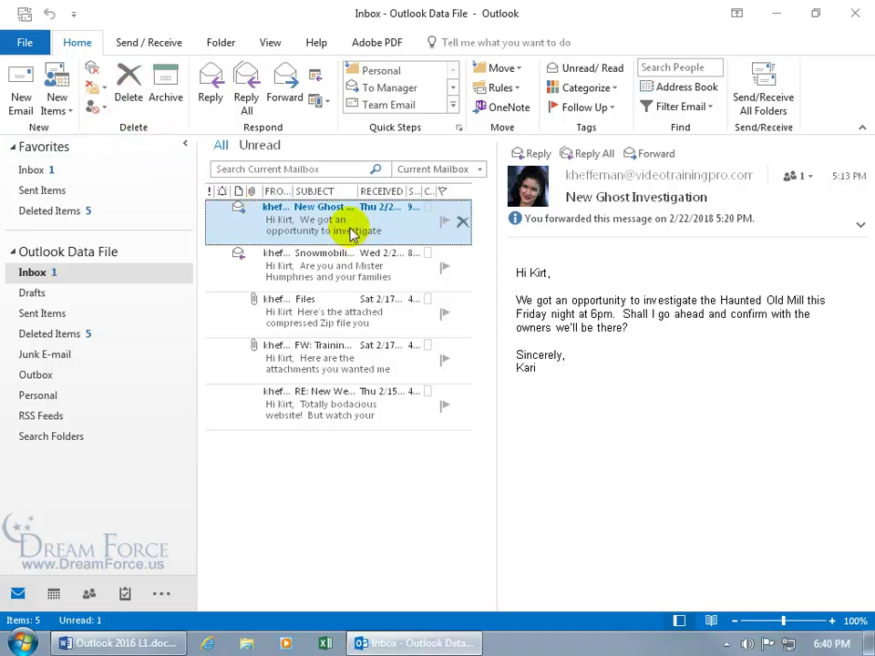
key(Delete)
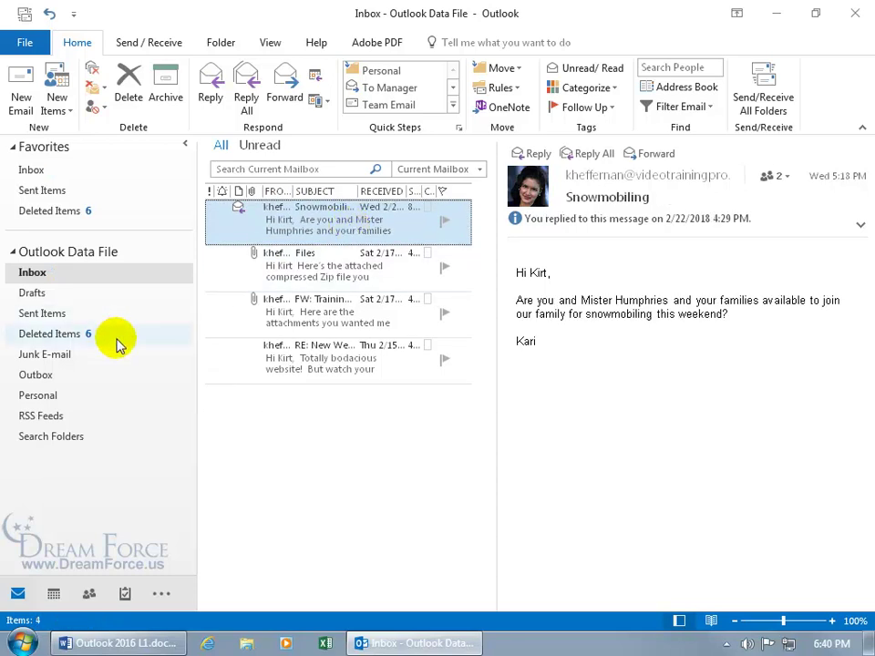
click(54, 14)
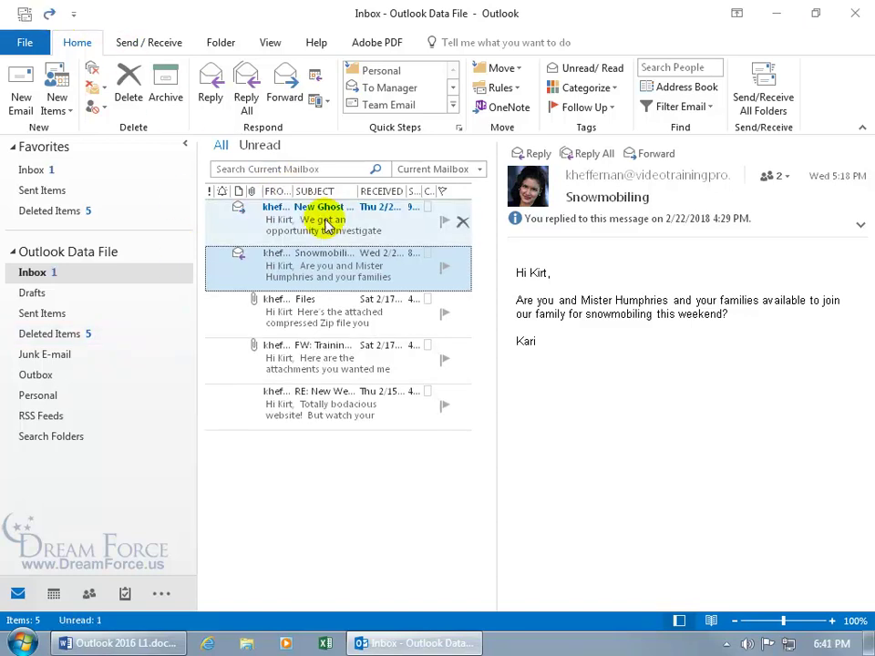
Delete the "New Ghost Investigation" message again and move it from the Deleted Items folder back to the Inbox
click(462, 222)
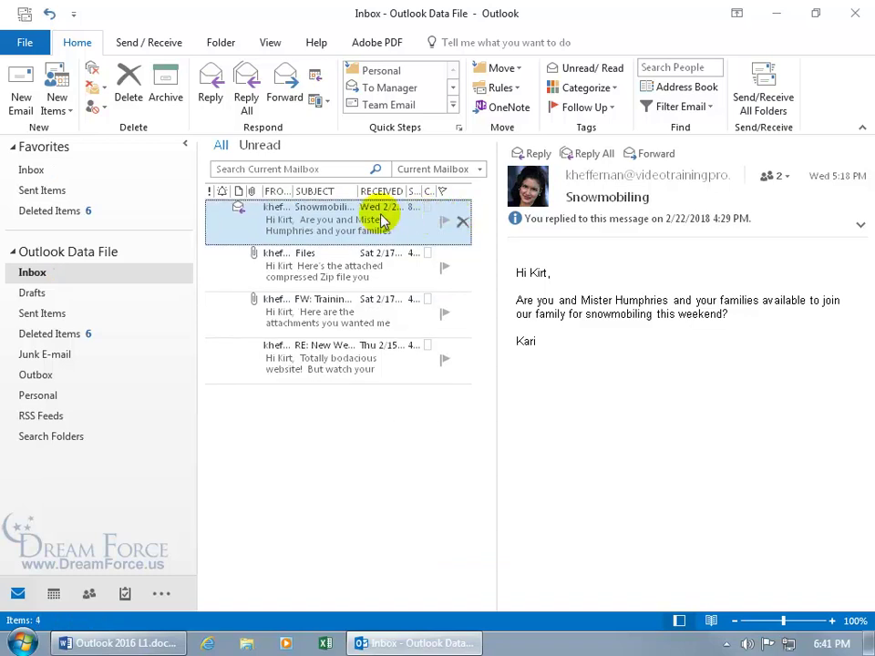
click(90, 337)
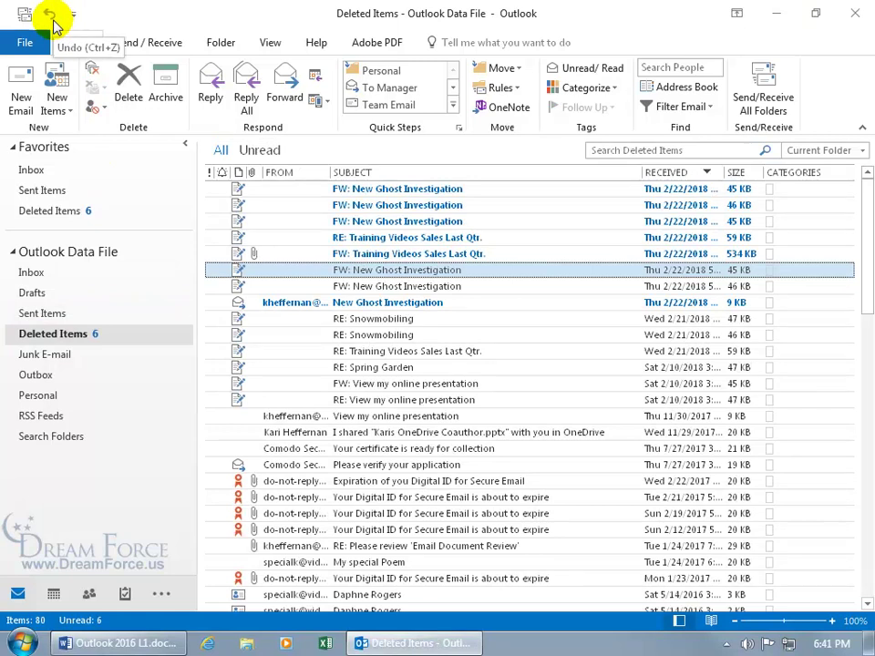
click(348, 304)
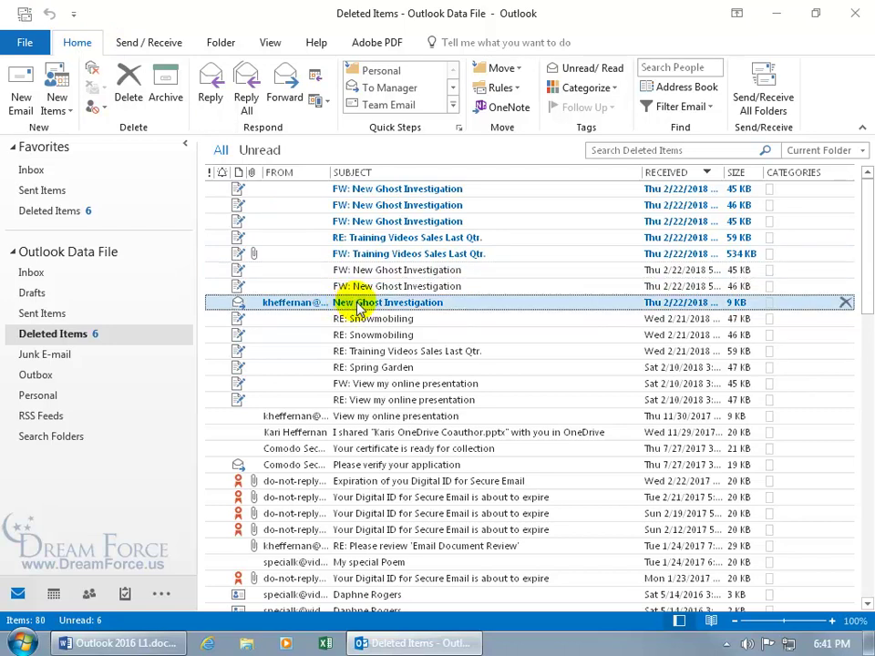
drag(348, 304, 30, 275)
click(31, 277)
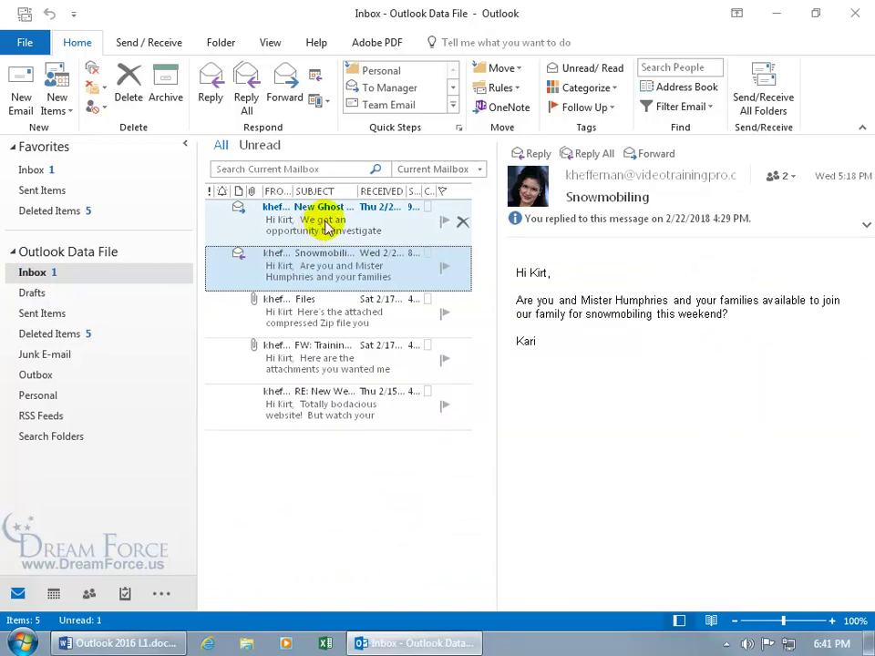
Permanently delete the read 46 KB "FW: New Ghost Investigation" message from the Deleted Items folder
click(87, 335)
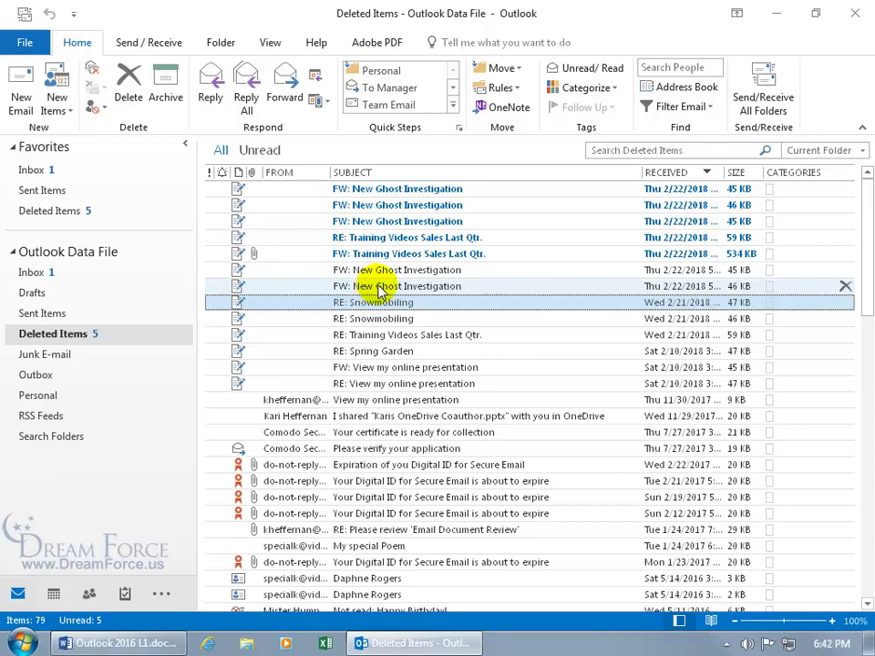
click(380, 288)
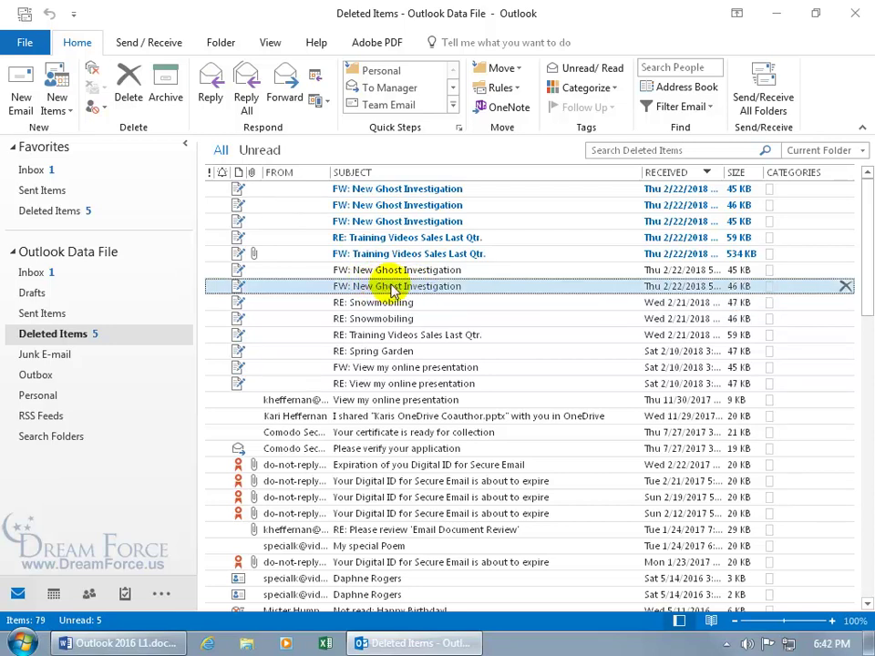
click(845, 287)
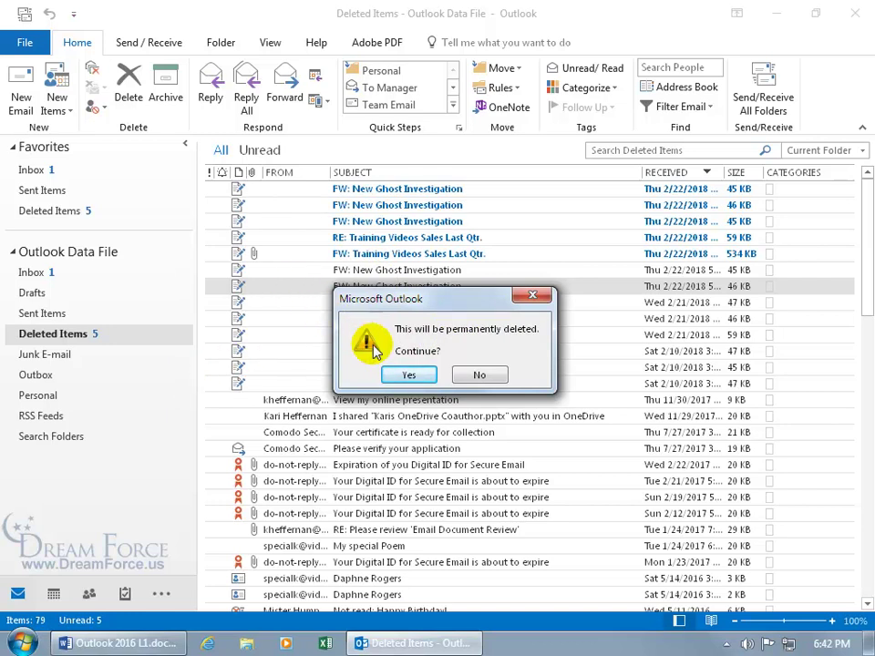
click(408, 375)
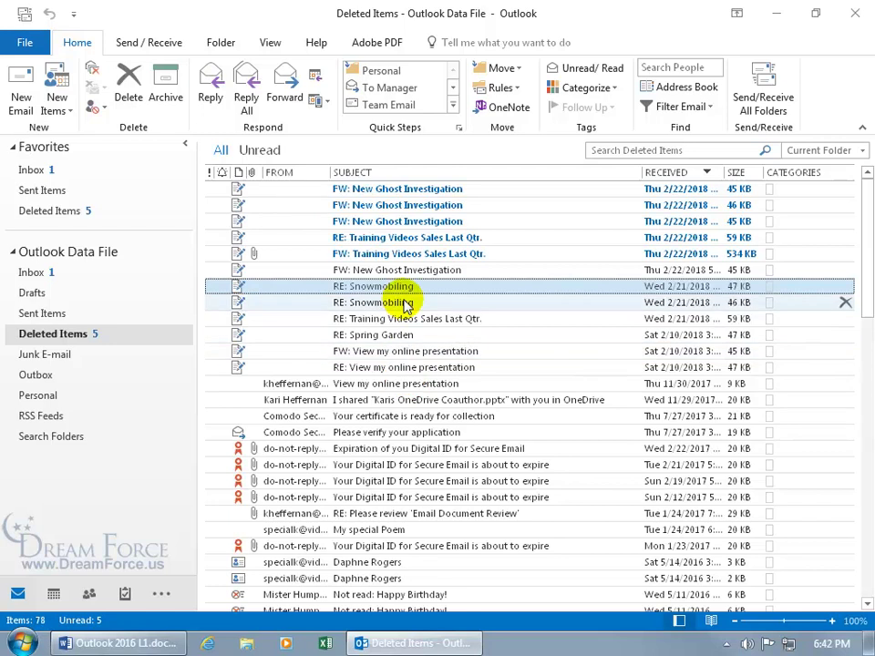
Start permanently deleting the "RE: New Website!" message directly from the Inbox, but decline the confirmation
click(32, 273)
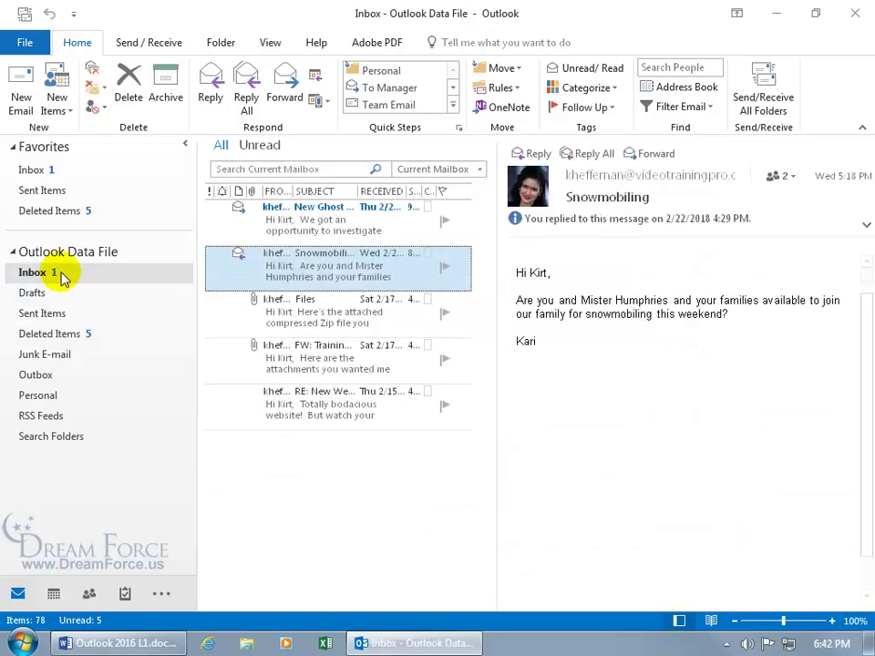
click(308, 411)
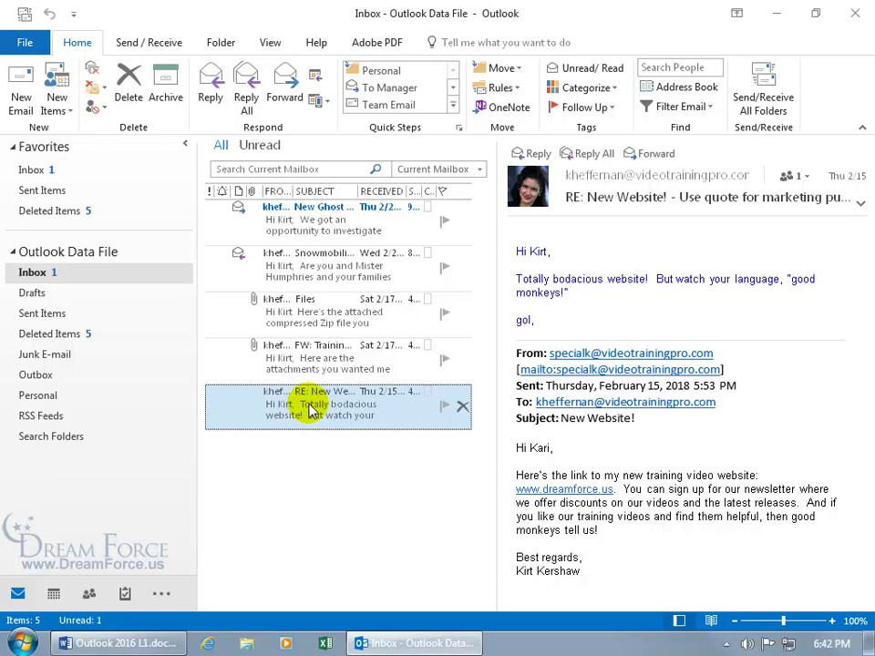
key(shift+Delete)
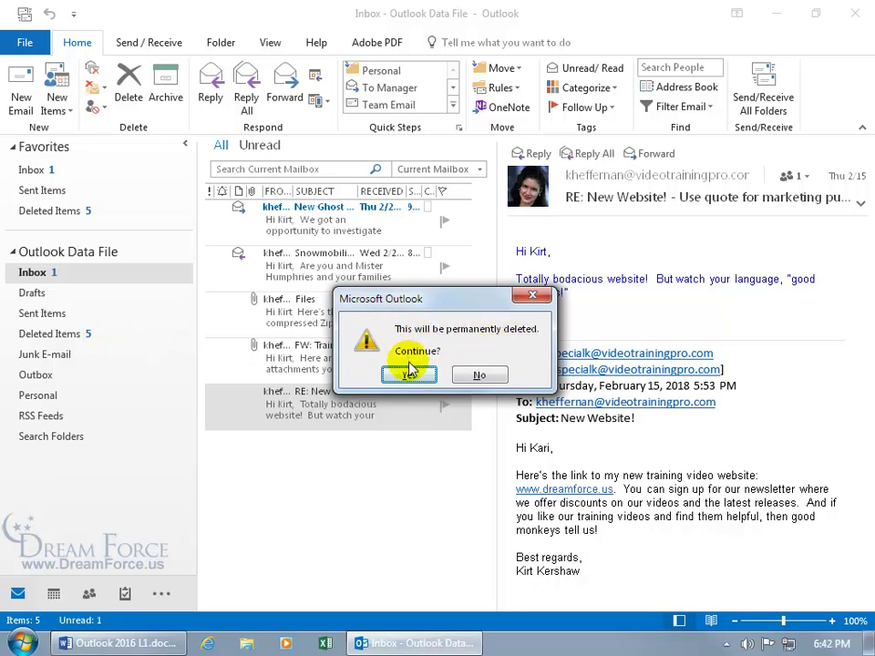
click(477, 374)
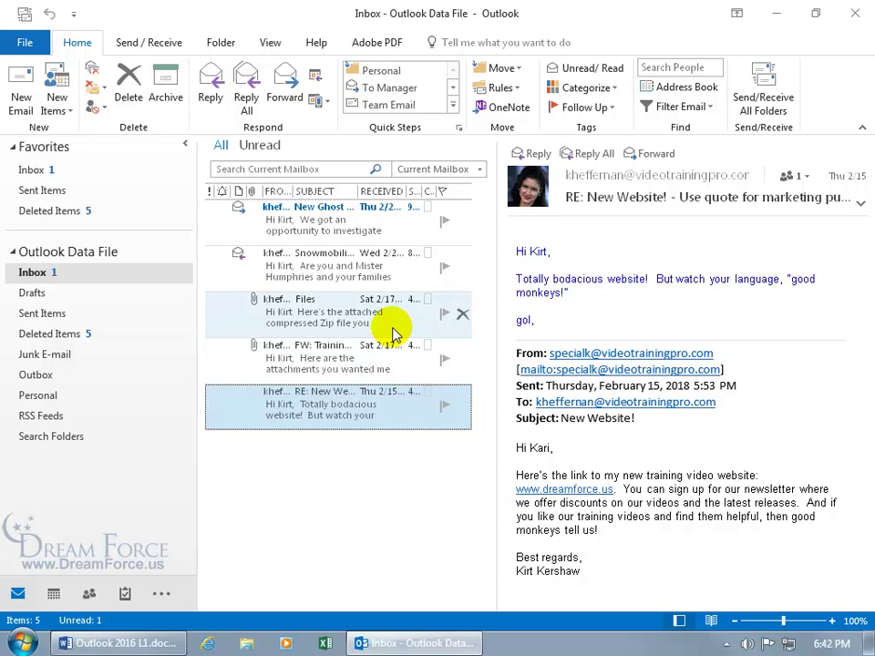
Examine the advanced option for emptying Deleted Items folders on exit, cancel the options dialog and return to the Inbox
click(89, 335)
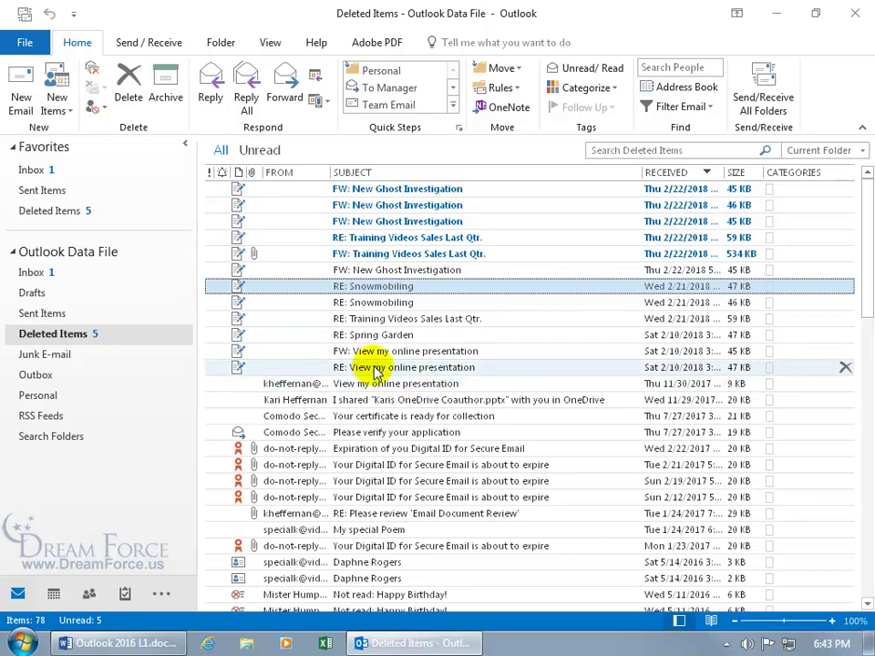
click(20, 44)
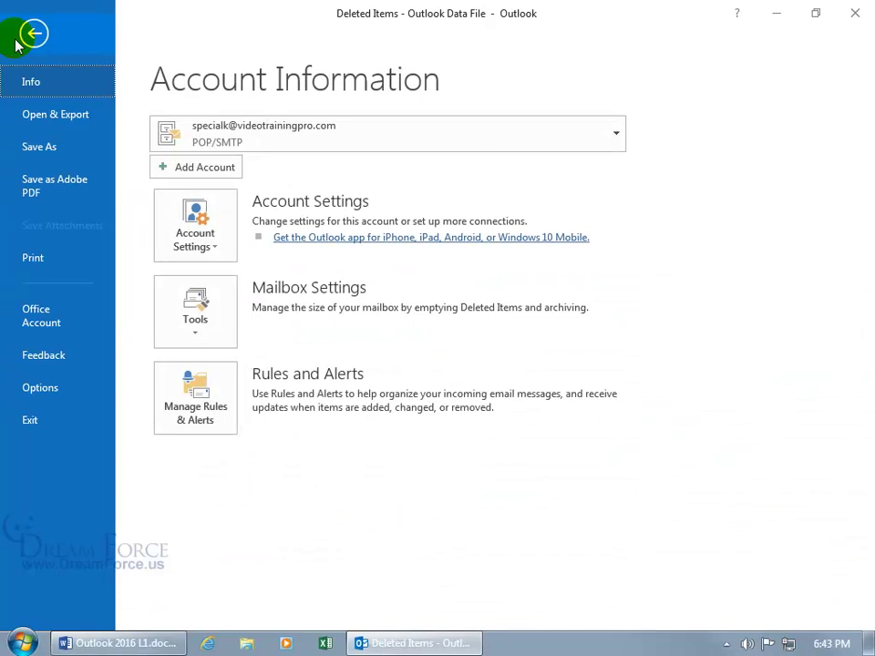
click(72, 401)
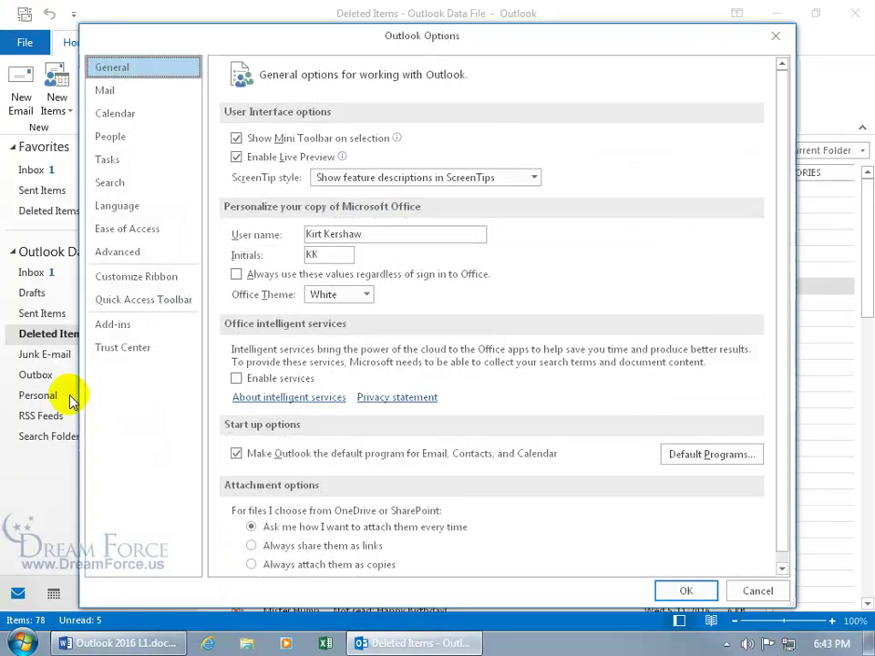
click(139, 255)
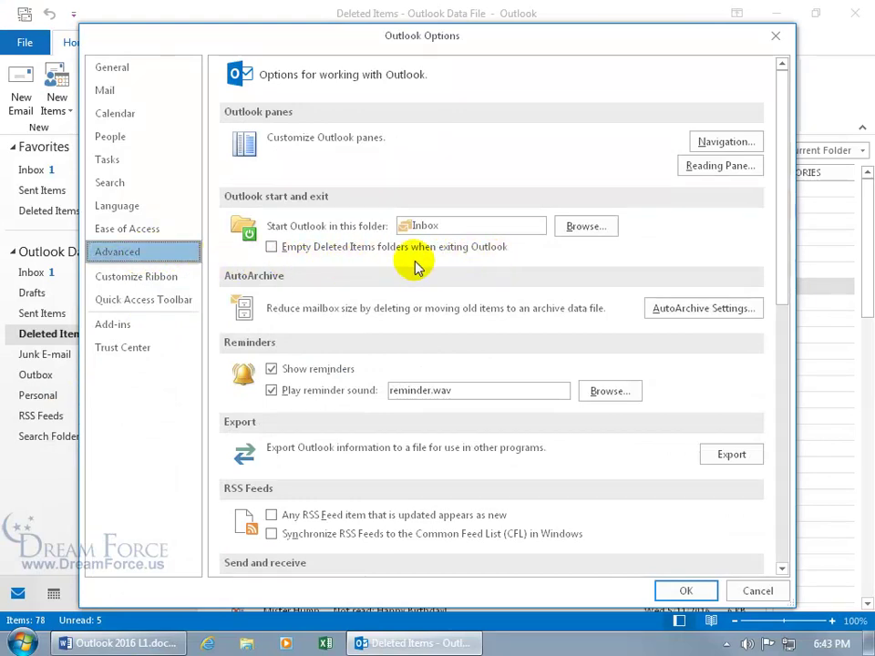
click(764, 590)
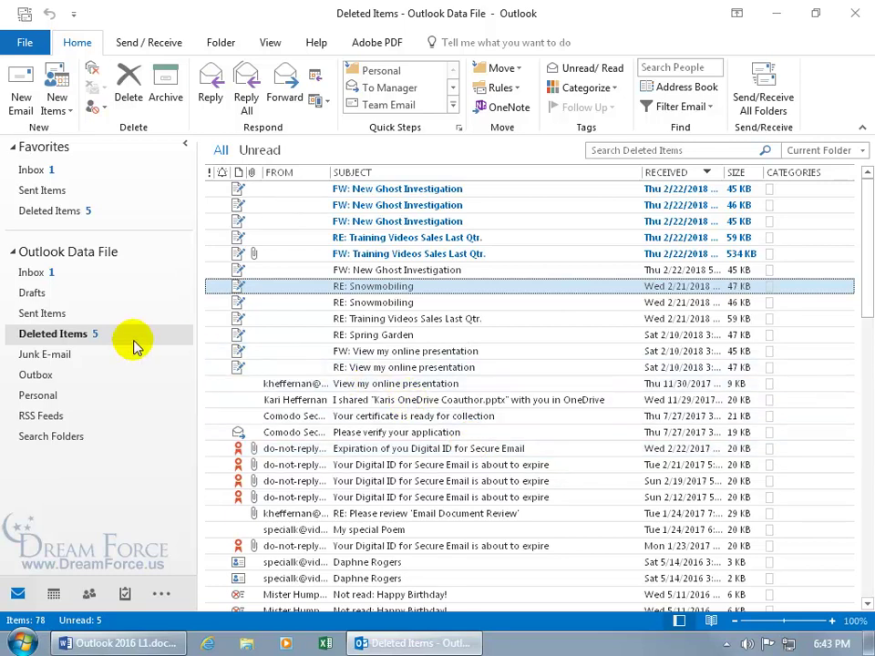
click(53, 273)
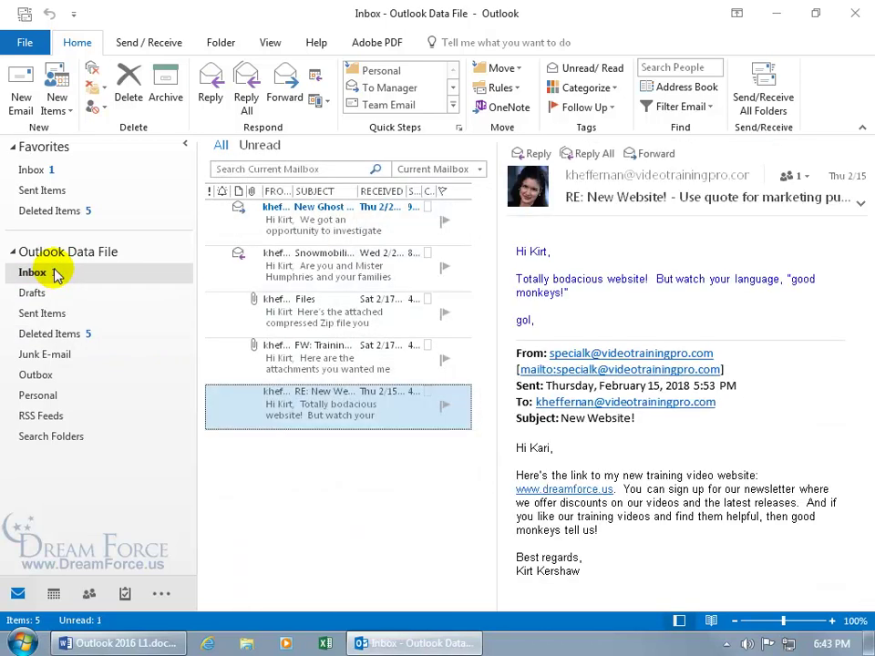